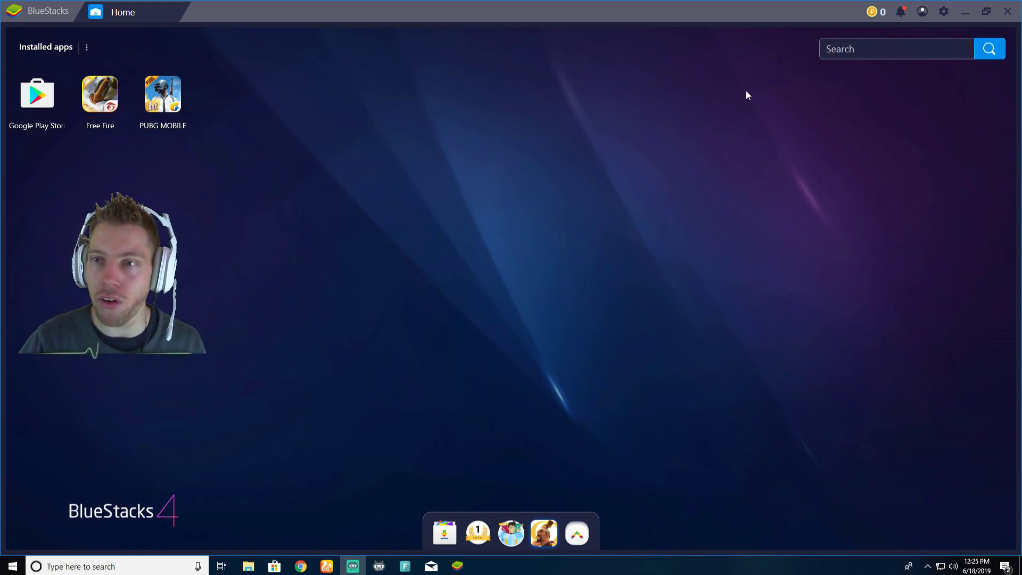
Open the BlueStacks engine settings
click(942, 13)
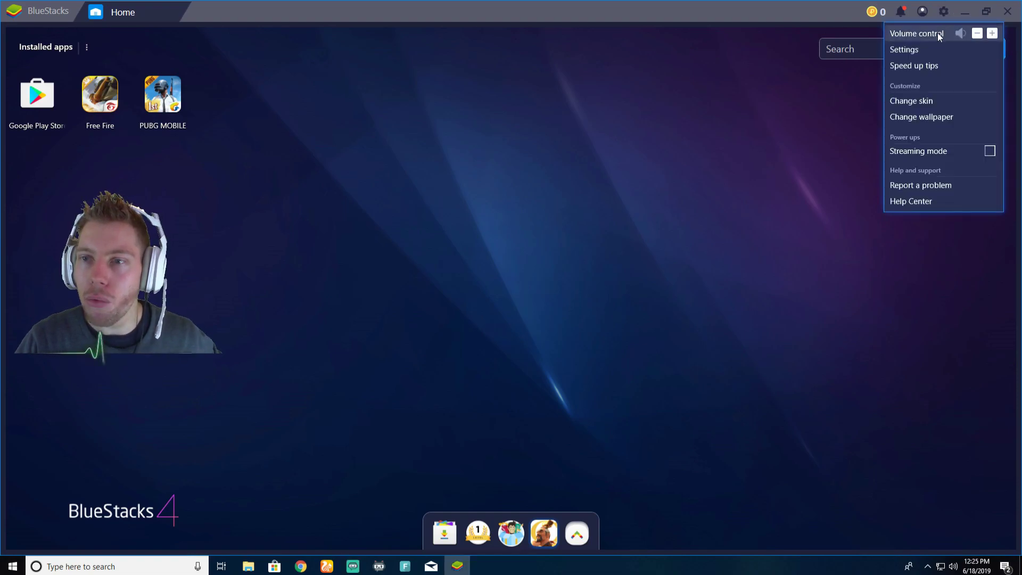
click(921, 49)
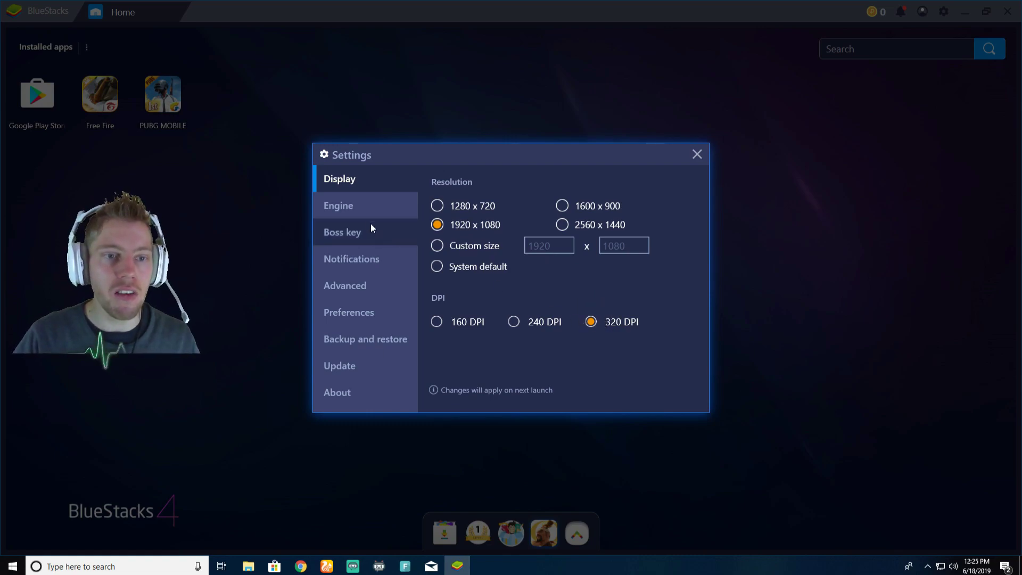
click(381, 211)
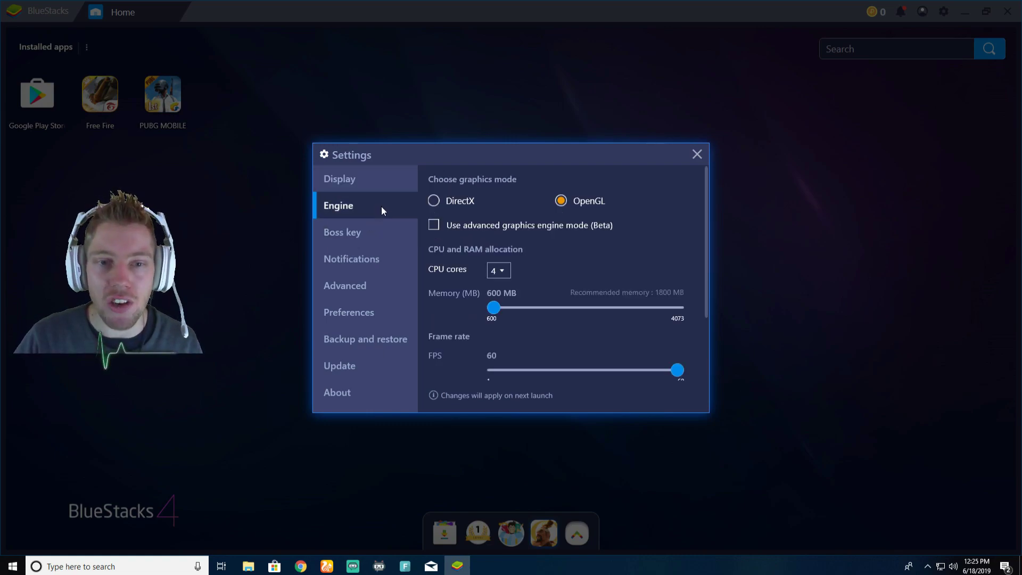
Configure the engine for DirectX graphics with 1 CPU core and a frame rate of 30 FPS
click(454, 201)
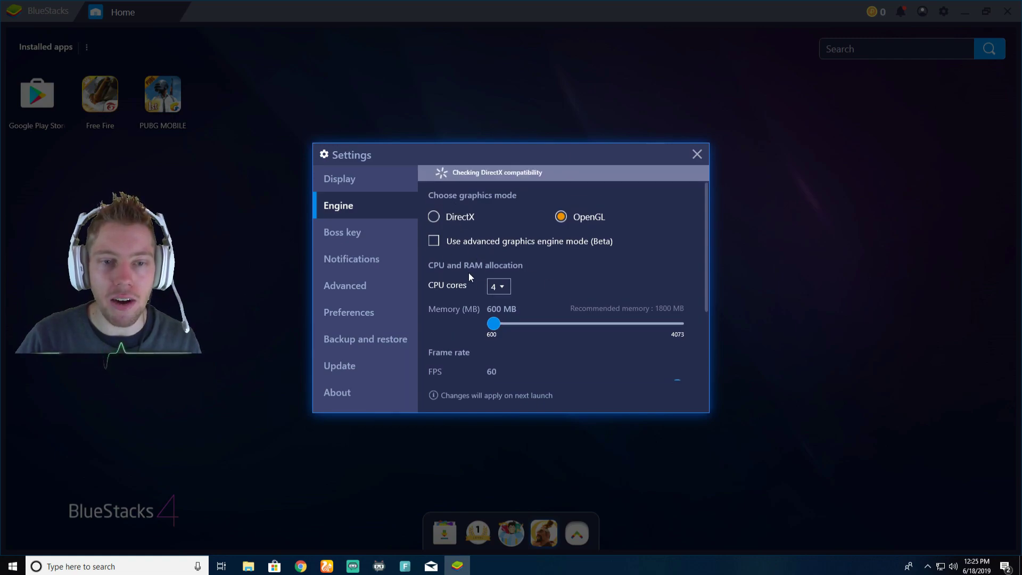
click(498, 287)
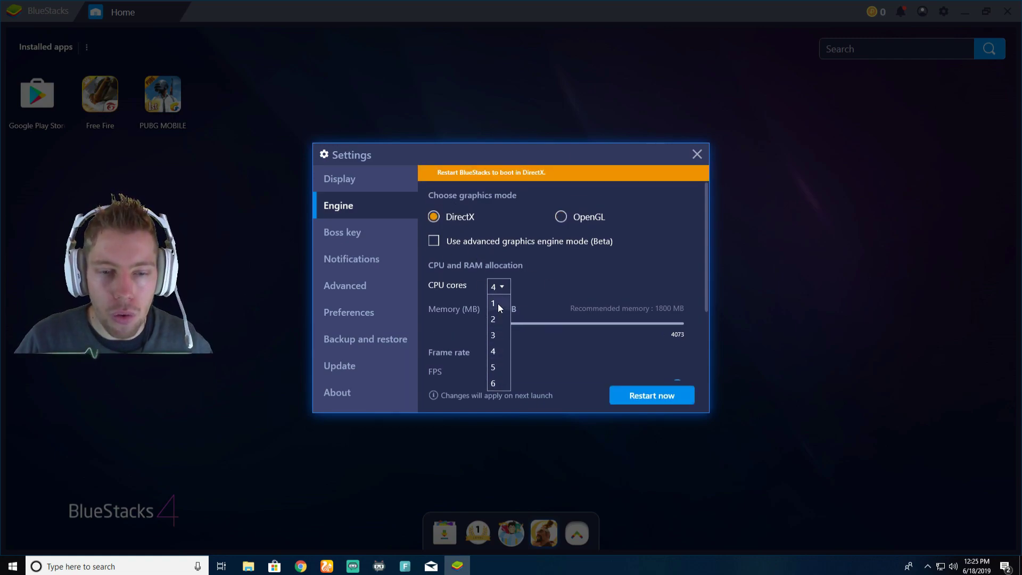
click(489, 307)
scroll(455, 317, down, 2)
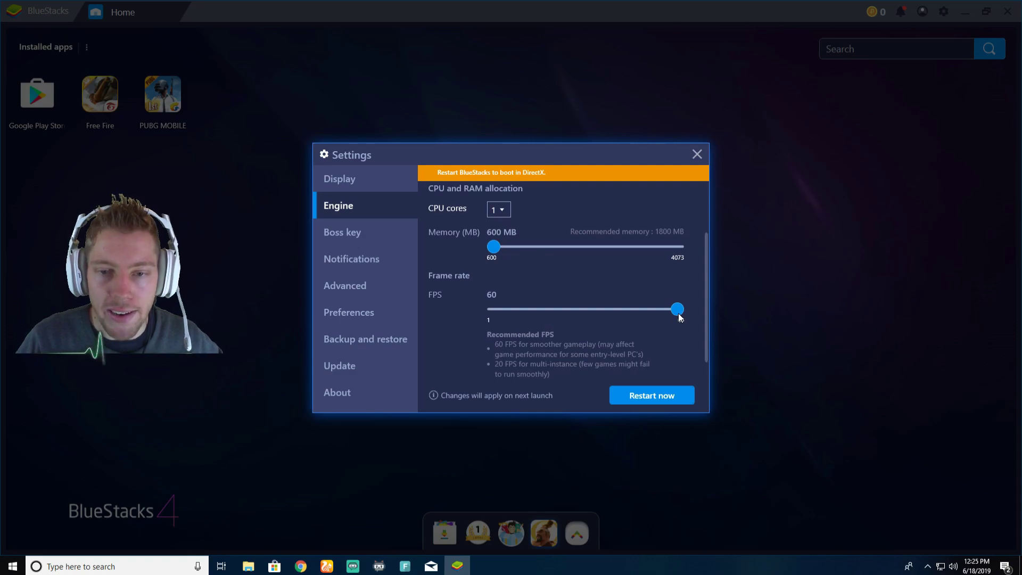
drag(677, 313, 583, 314)
scroll(588, 296, up, 2)
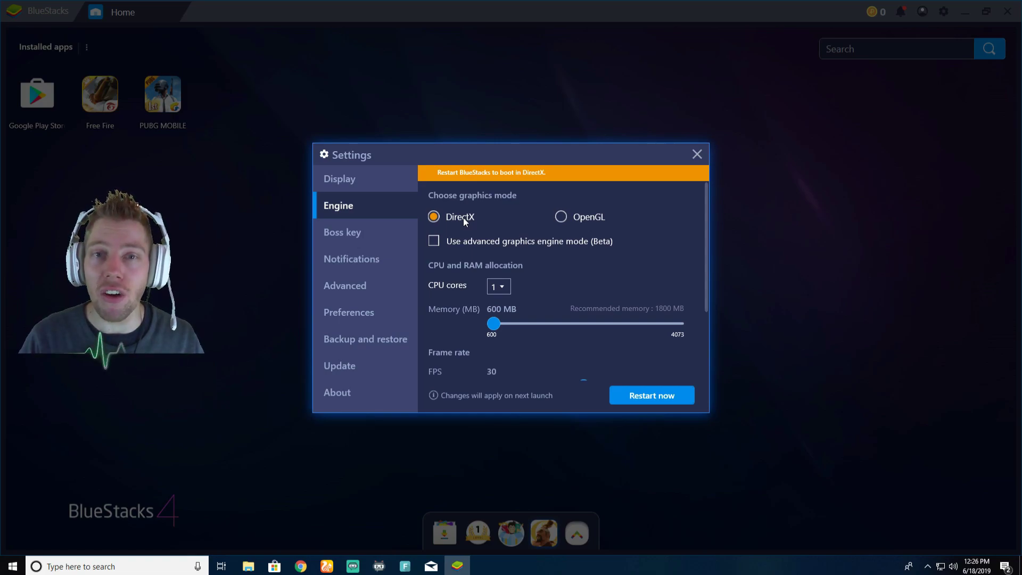
Switch the graphics mode to OpenGL and allocate 4 CPU cores
click(565, 215)
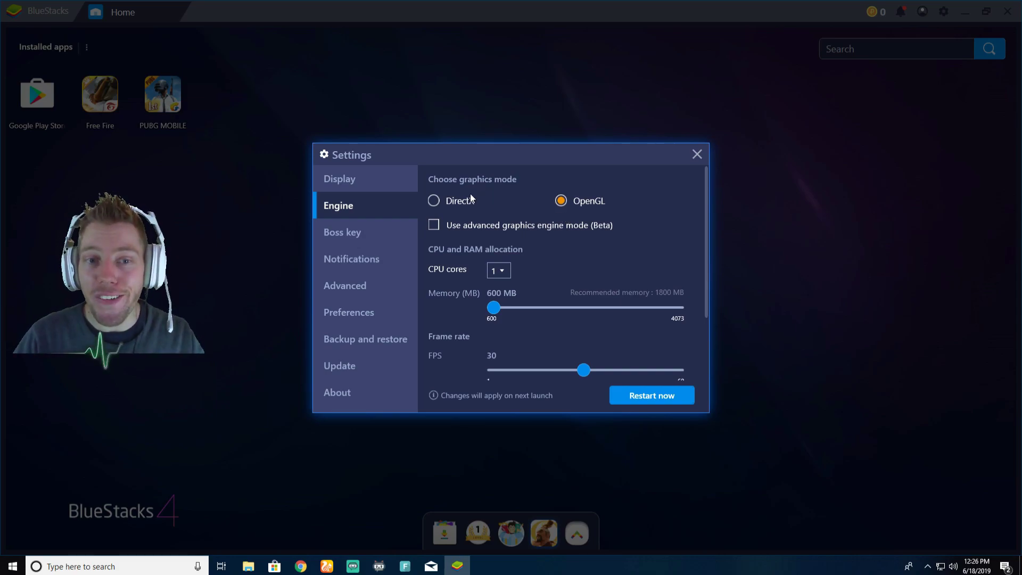
click(503, 270)
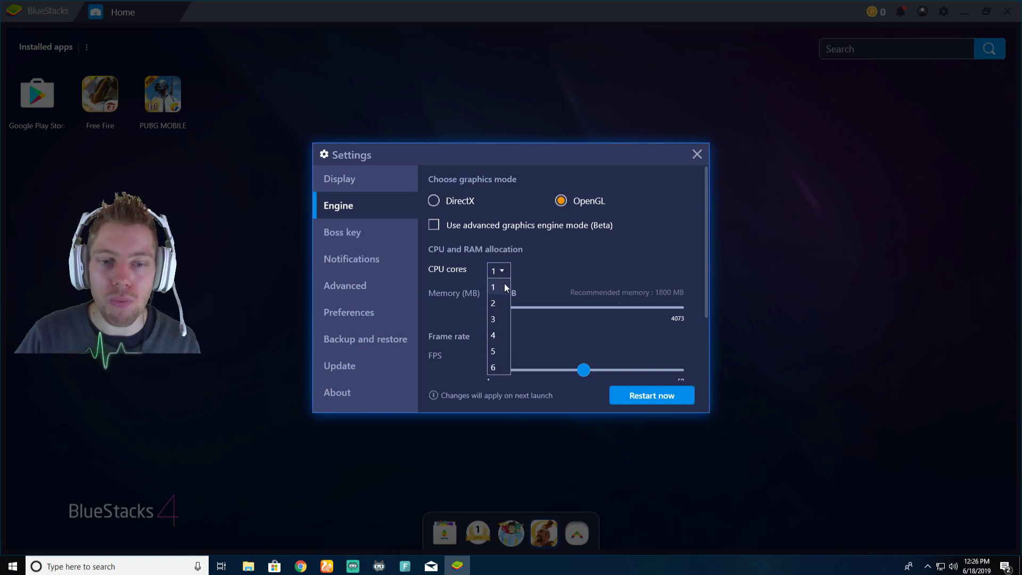
click(500, 333)
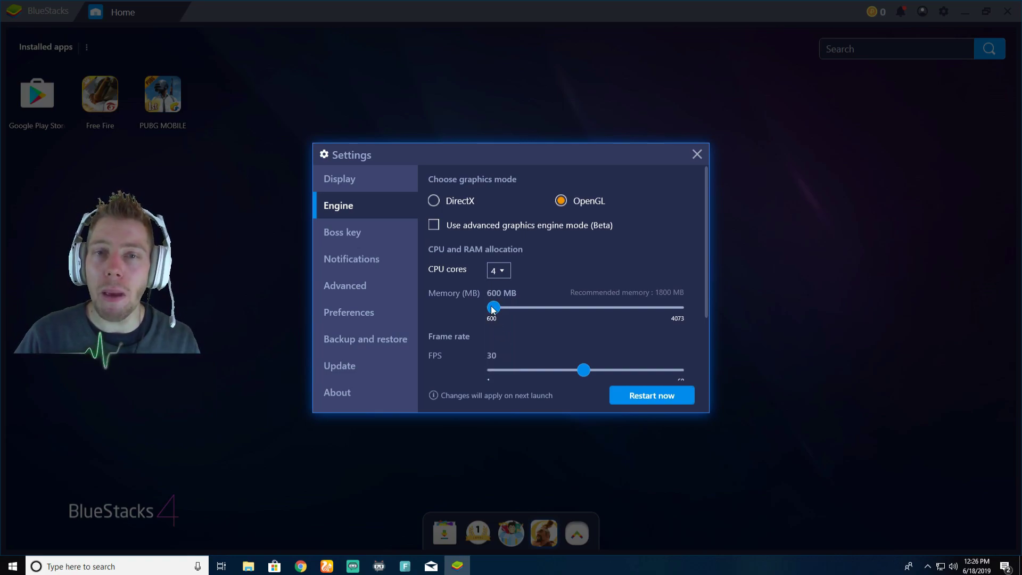
Set the memory allocation to 4073 MB and the frame rate to 60 FPS, closing the settings without restarting
drag(493, 308, 686, 324)
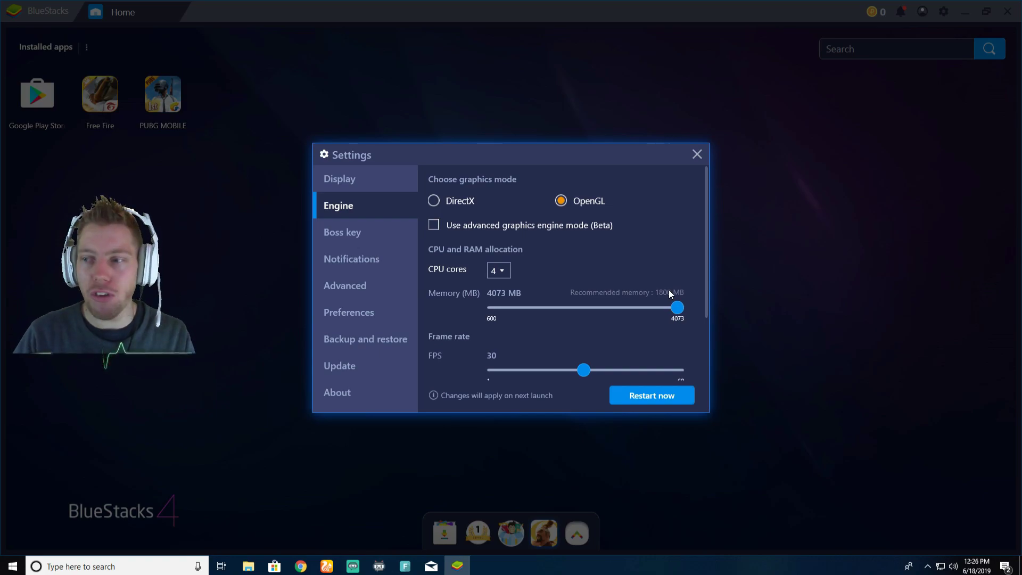
scroll(556, 354, down, 1)
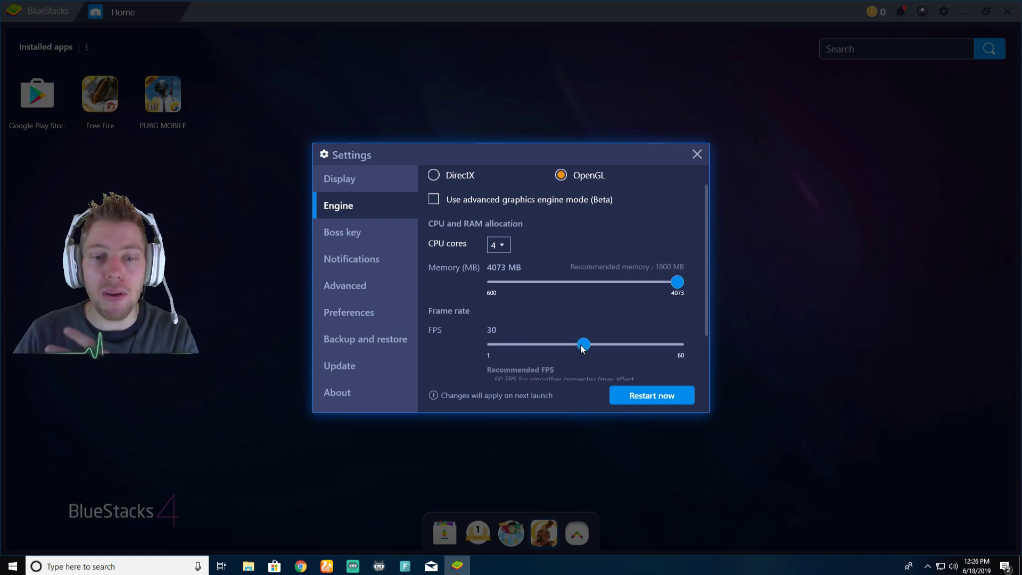
drag(582, 346, 704, 362)
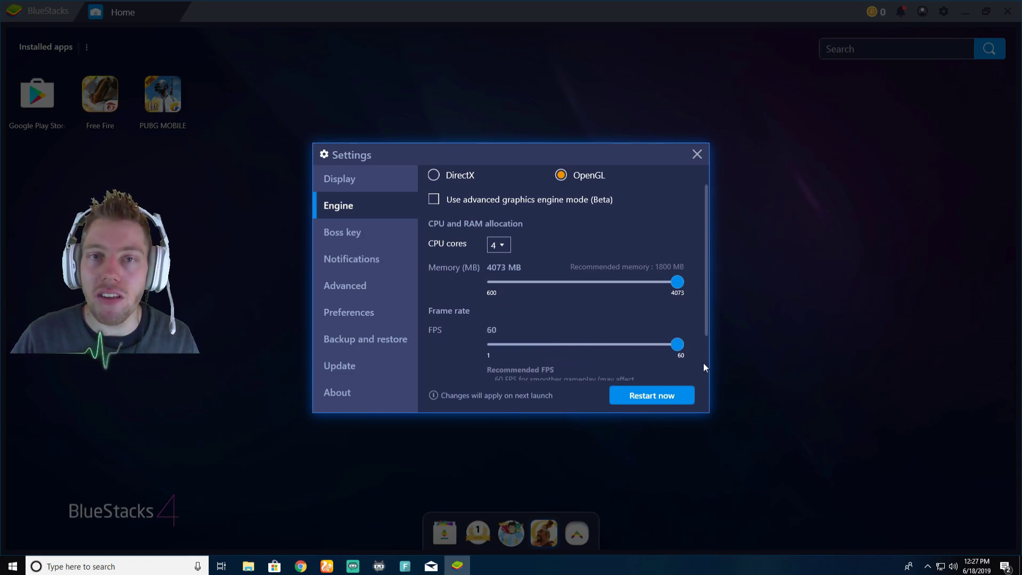
scroll(445, 257, up, 1)
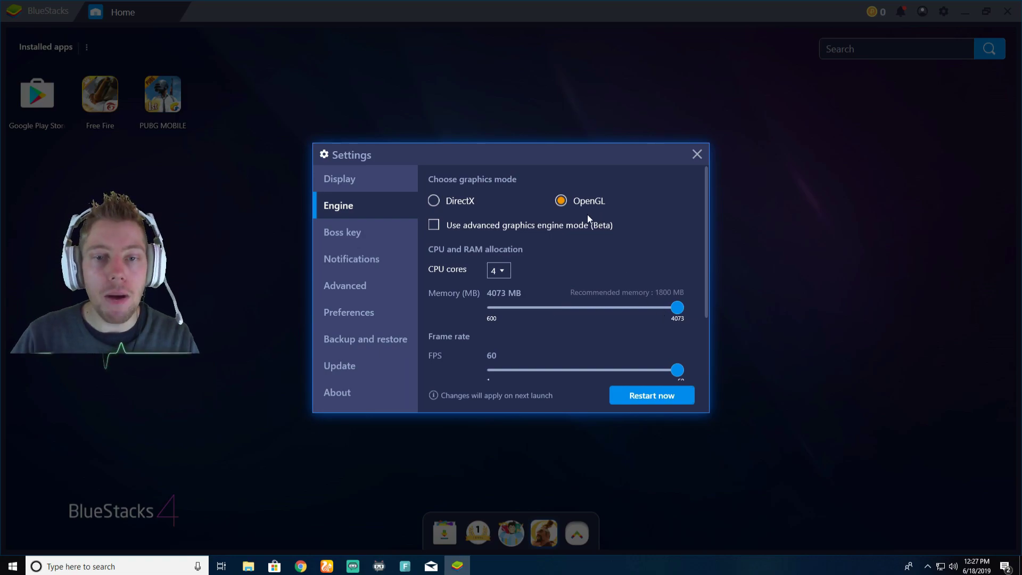
scroll(621, 366, down, 3)
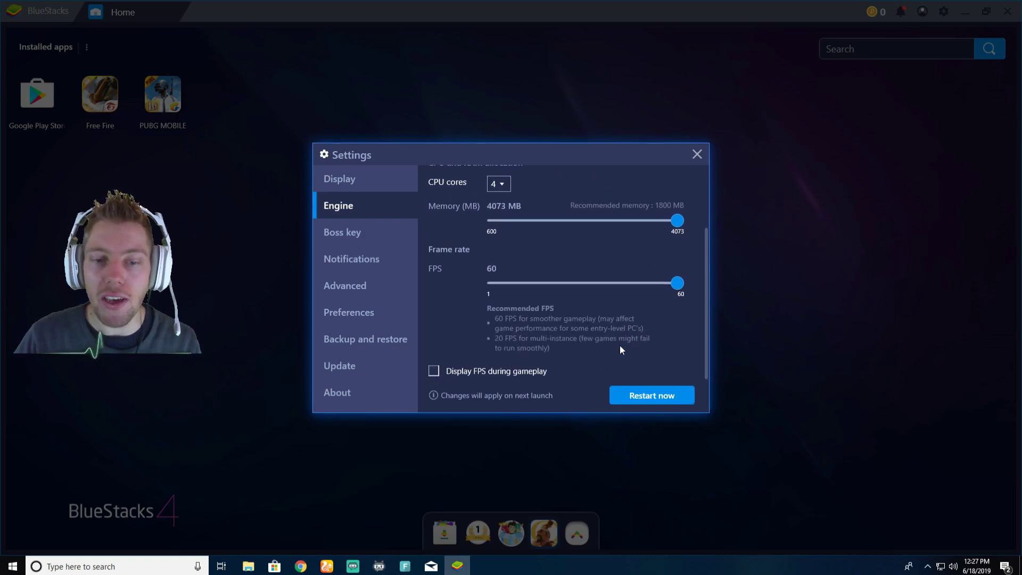
scroll(623, 357, up, 3)
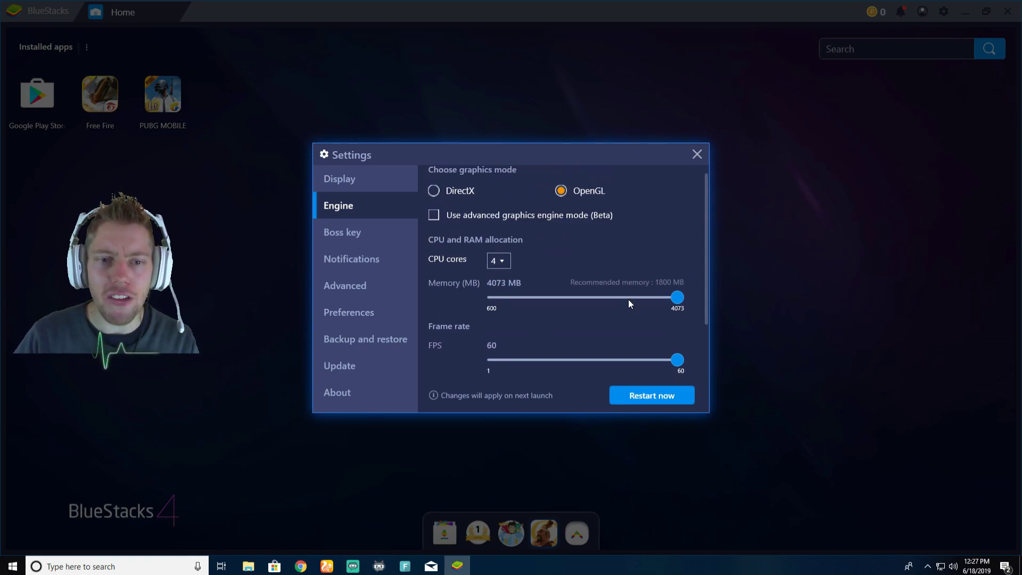
click(697, 156)
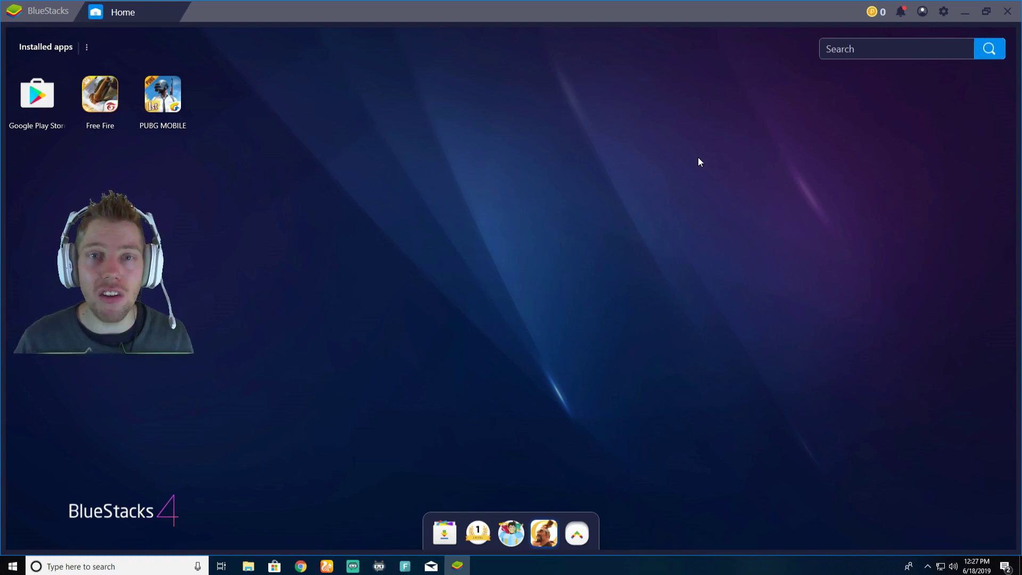
Set the first Bluestacks.exe process to Above normal priority in the Windows Task Manager, and close the Task Manager
right_click(608, 566)
click(647, 516)
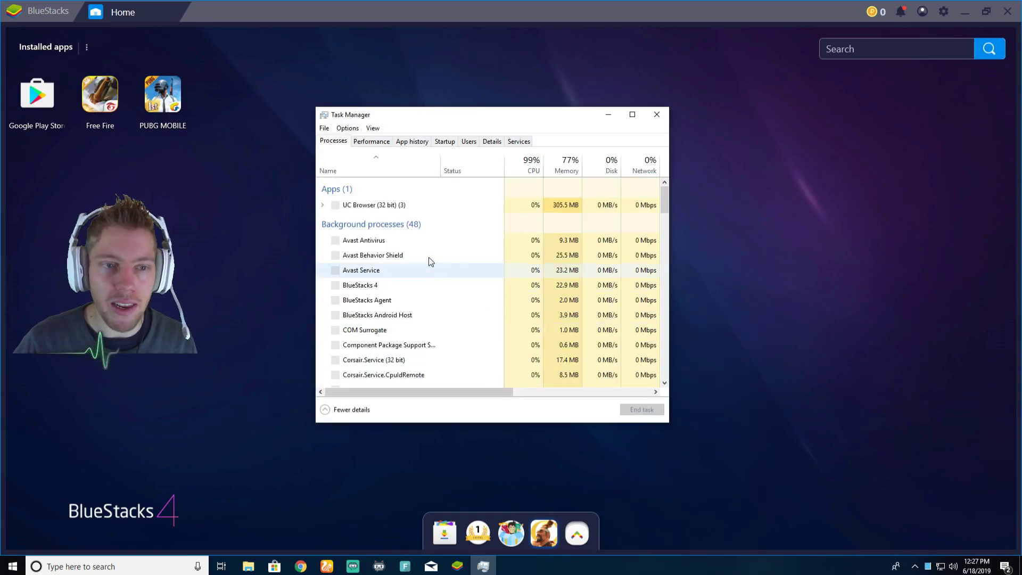
click(371, 209)
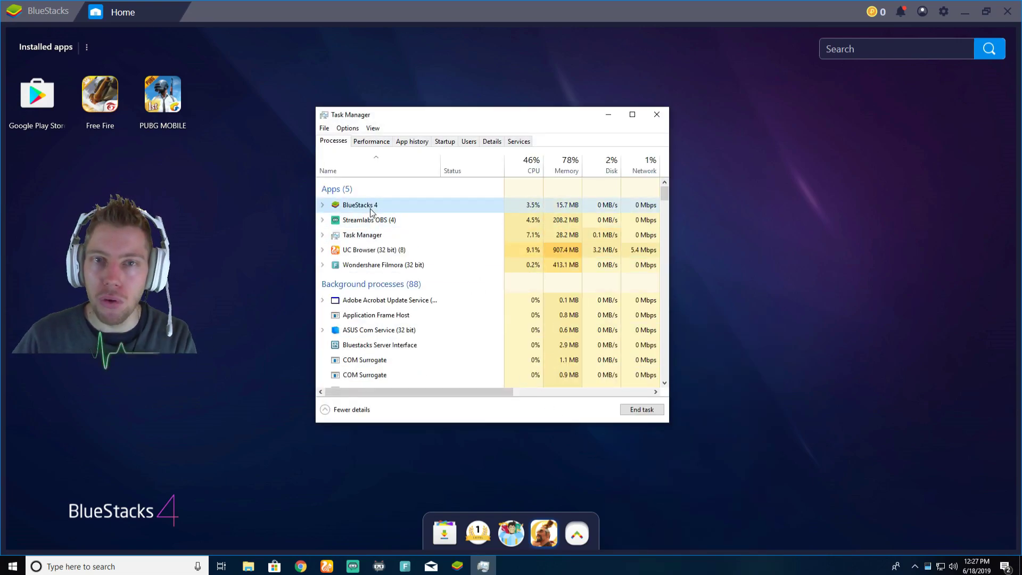
click(492, 142)
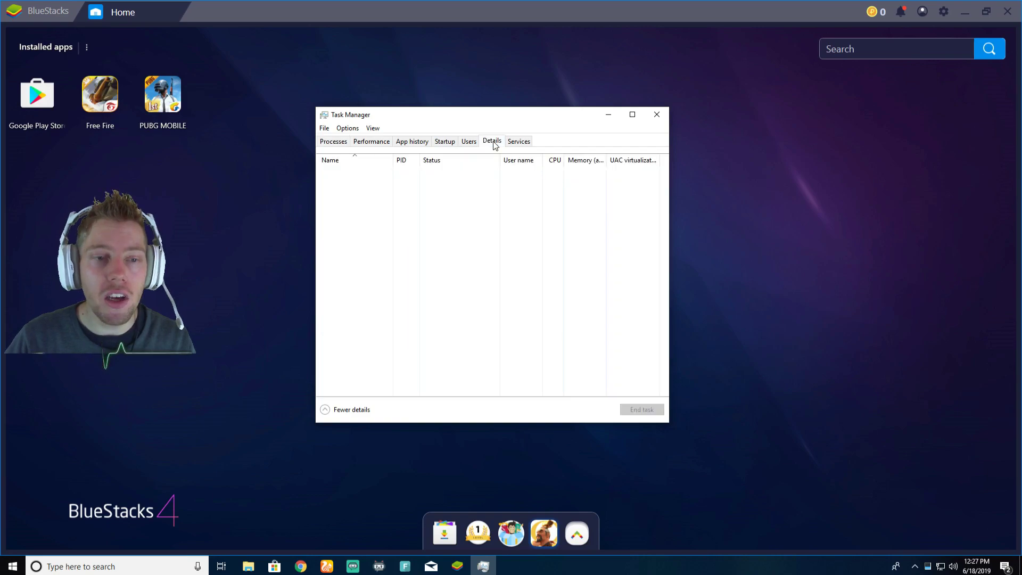
click(358, 244)
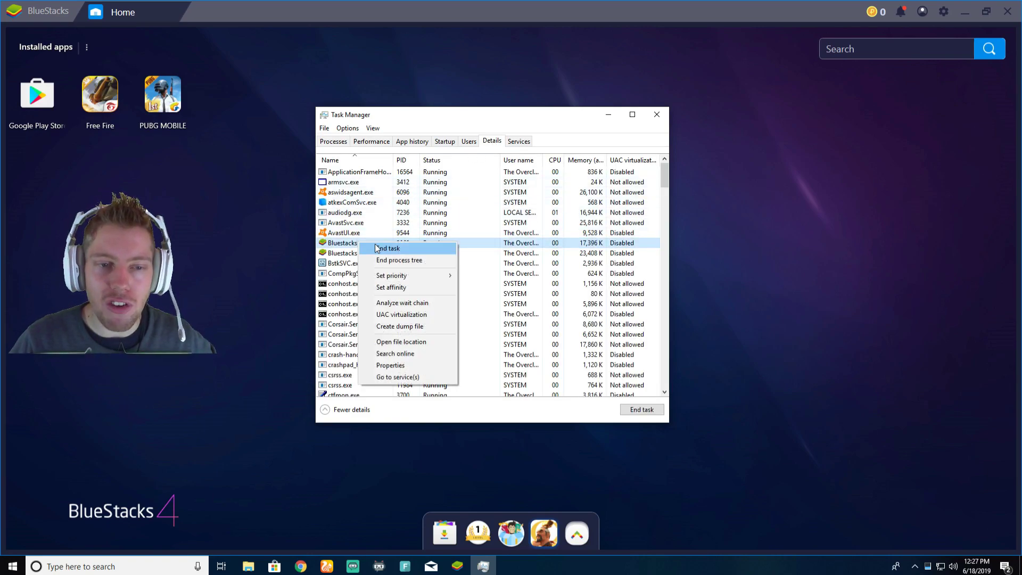
mouse_move(403, 274)
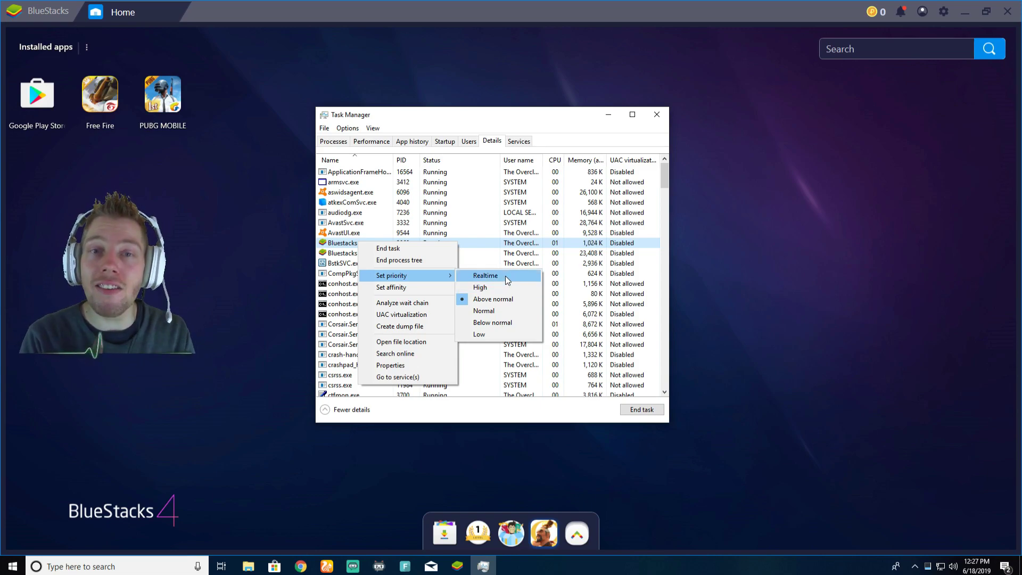
click(514, 299)
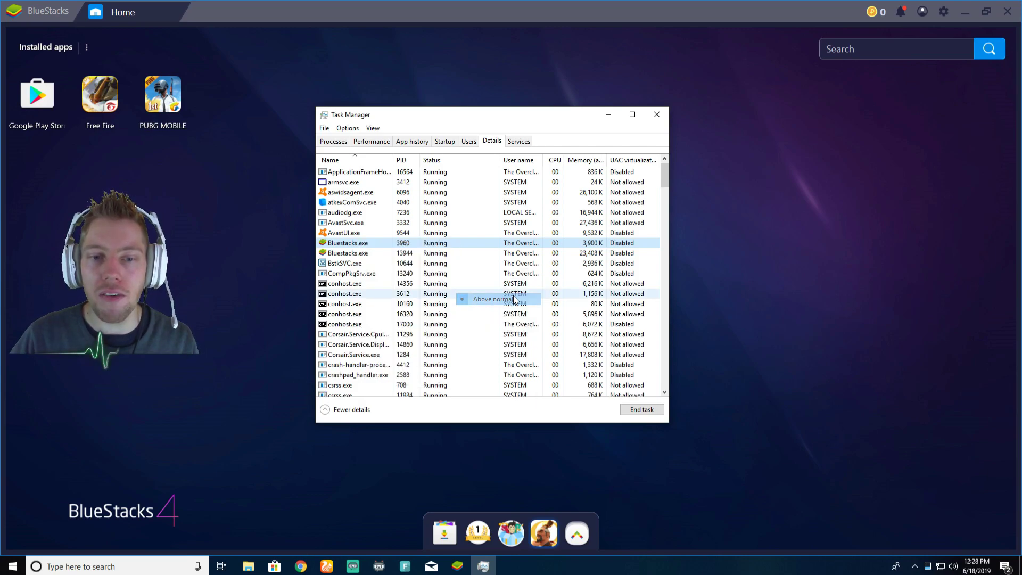
click(657, 115)
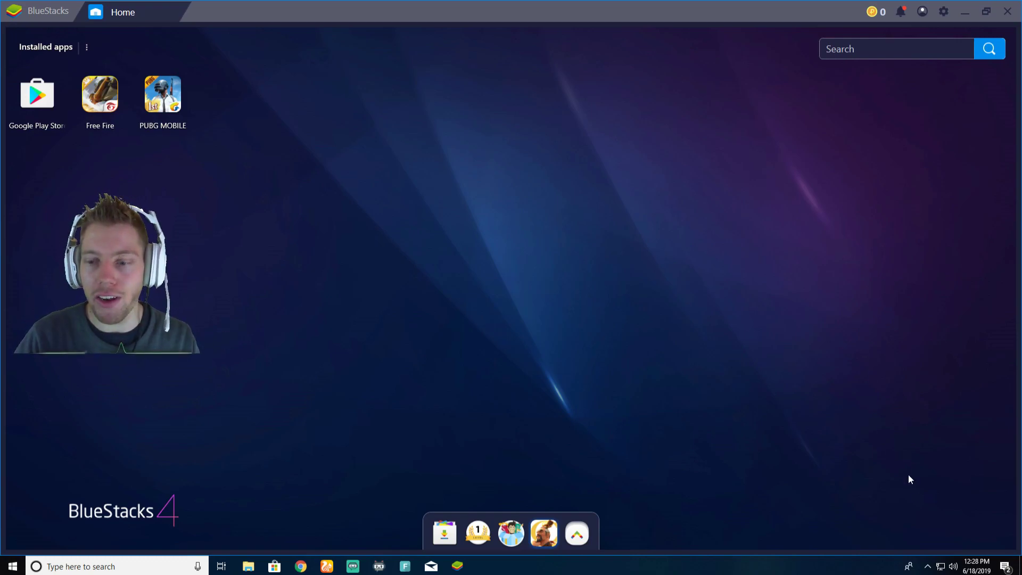
Check the options for disabling the Avast shields from the system tray without choosing any
click(927, 565)
right_click(934, 488)
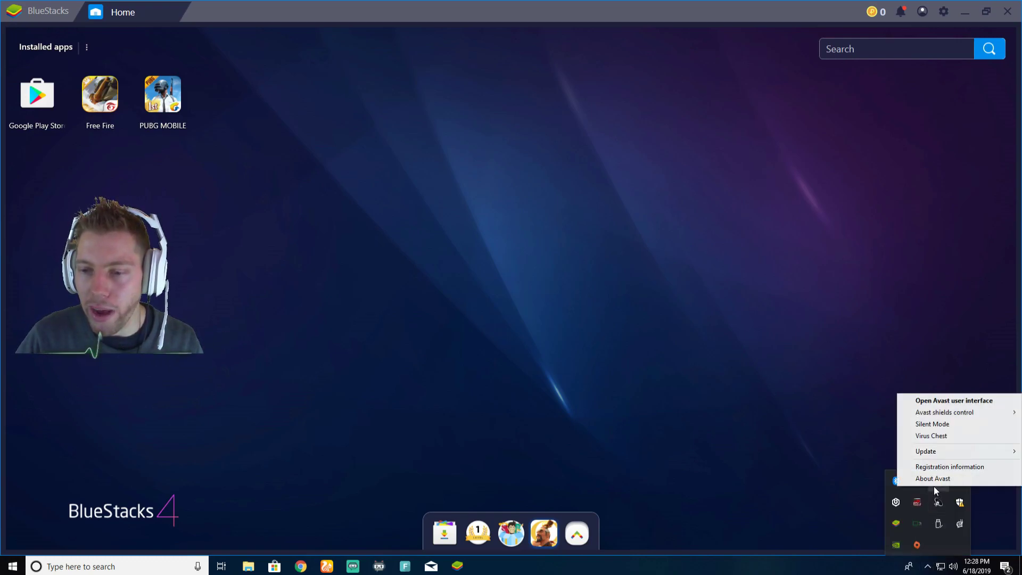
mouse_move(947, 412)
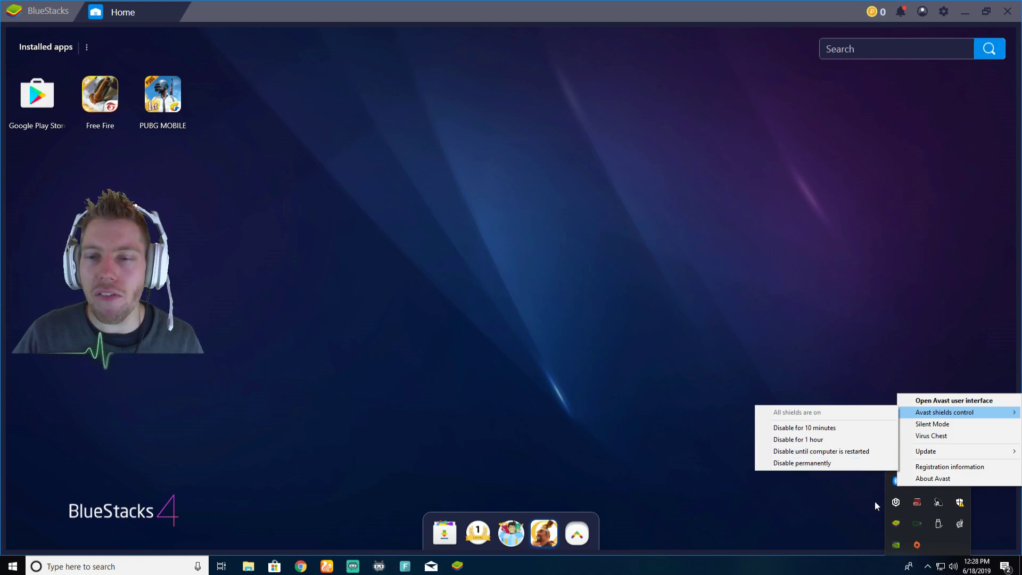
click(944, 540)
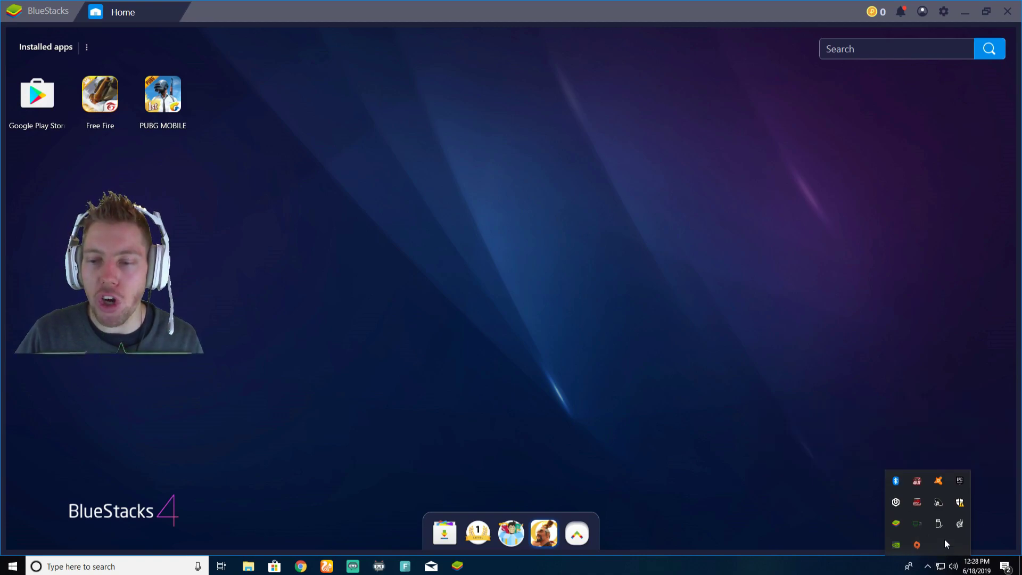
Review the hardware-assisted virtualization option in Avast's troubleshooting settings, and close Avast
click(938, 483)
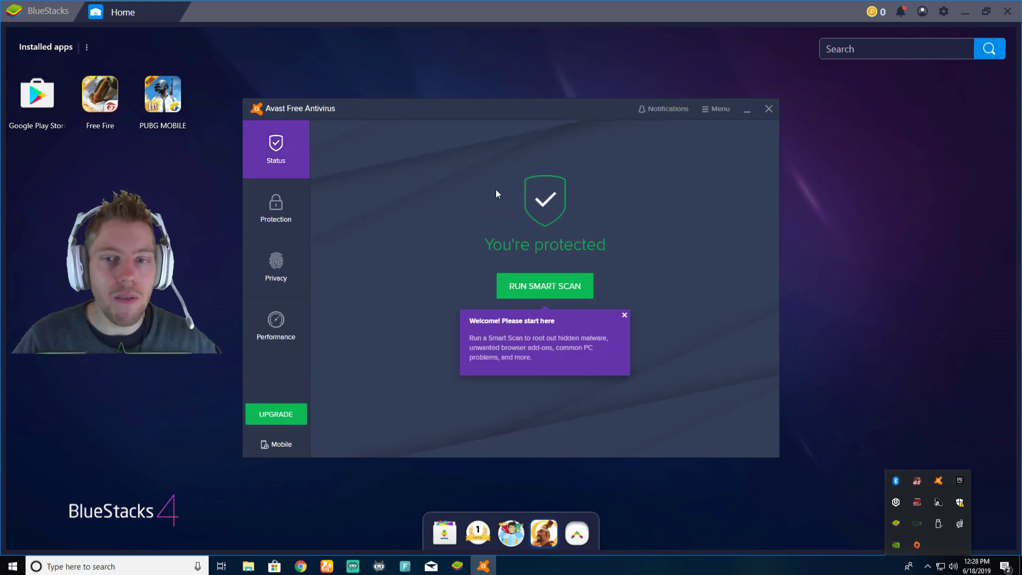
click(719, 111)
click(712, 132)
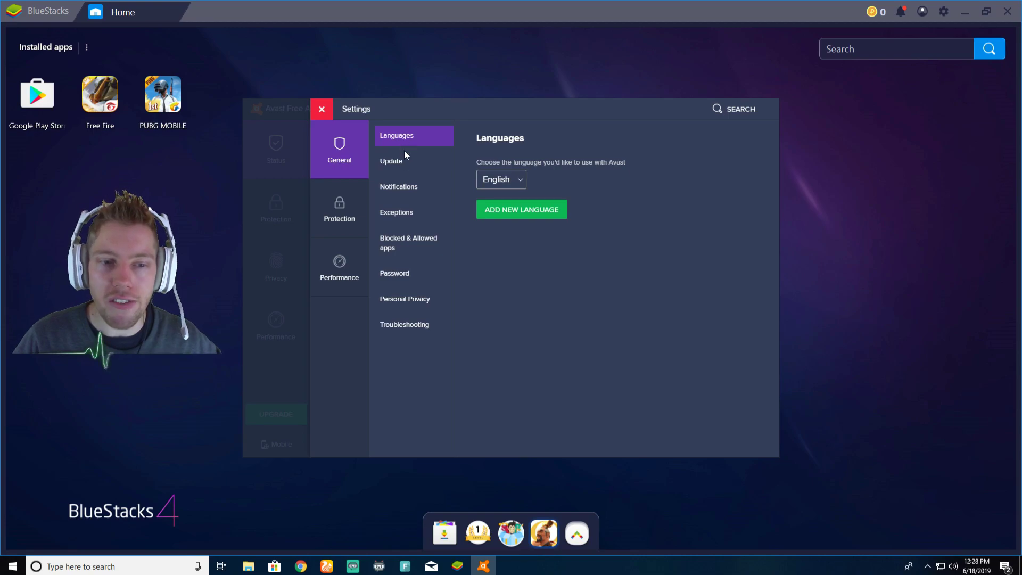
click(400, 328)
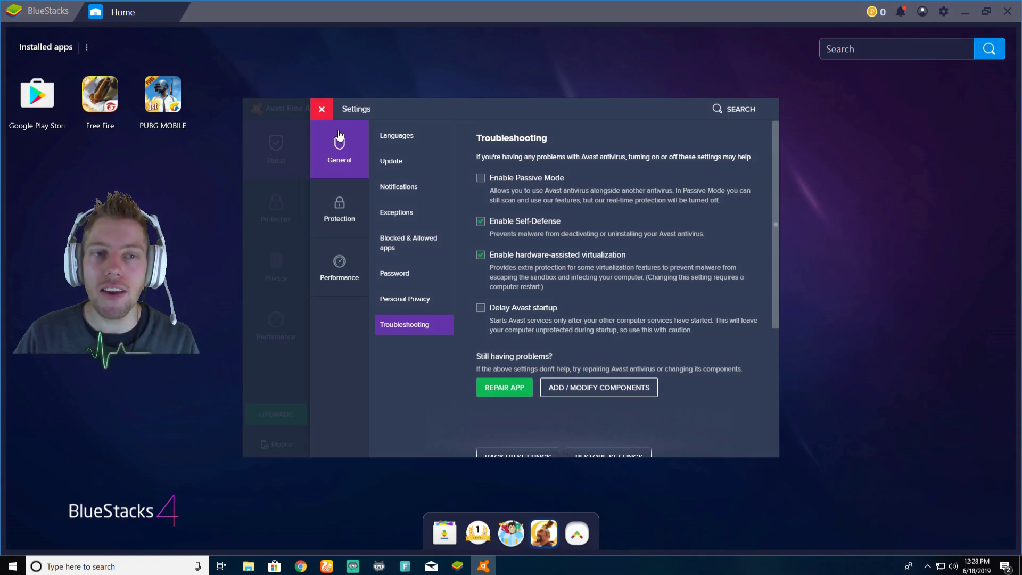
click(322, 109)
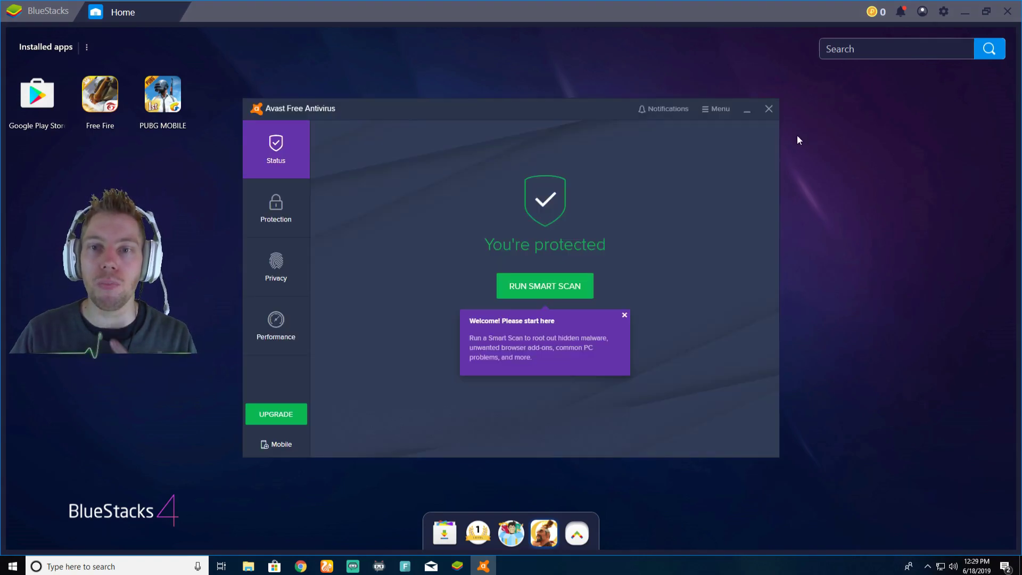
click(768, 109)
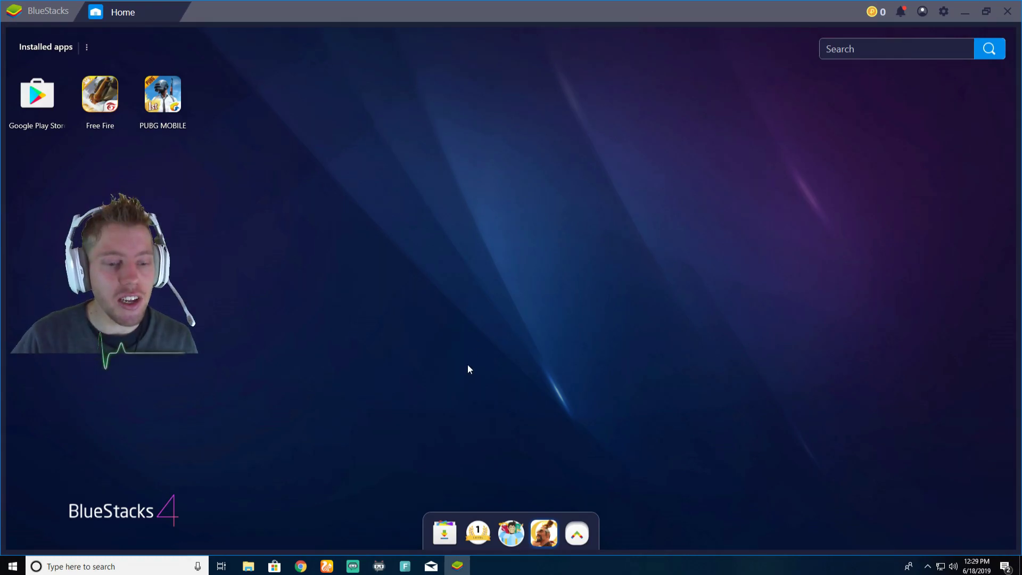
Switch to UC Browser to view the NVIDIA driver download page, and return to BlueStacks
click(326, 565)
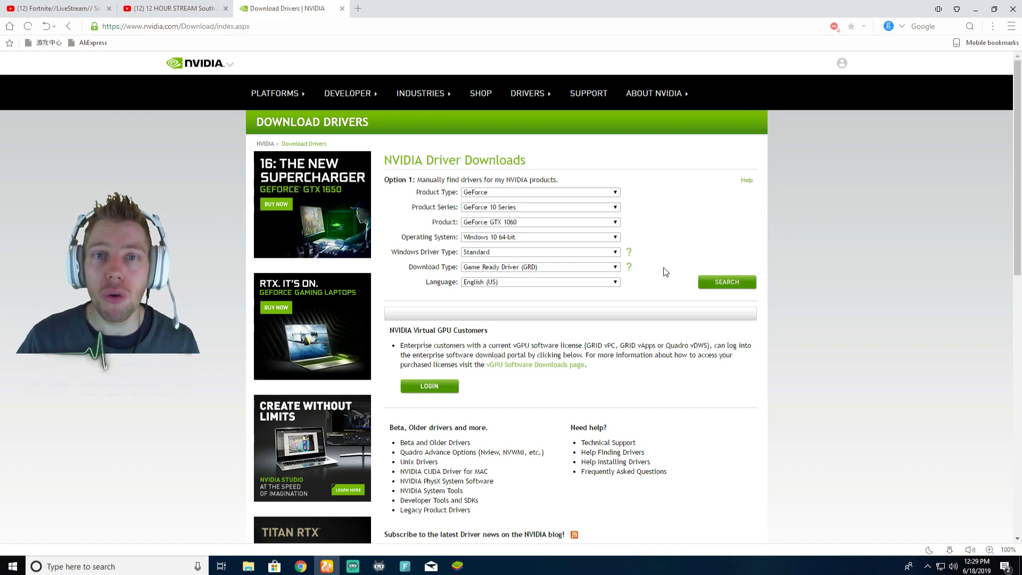
click(975, 9)
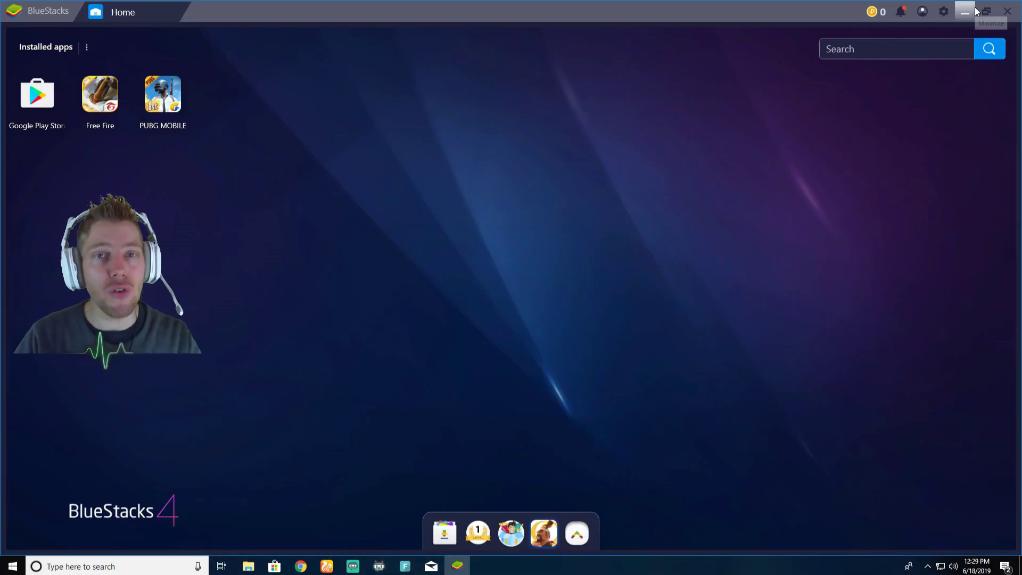